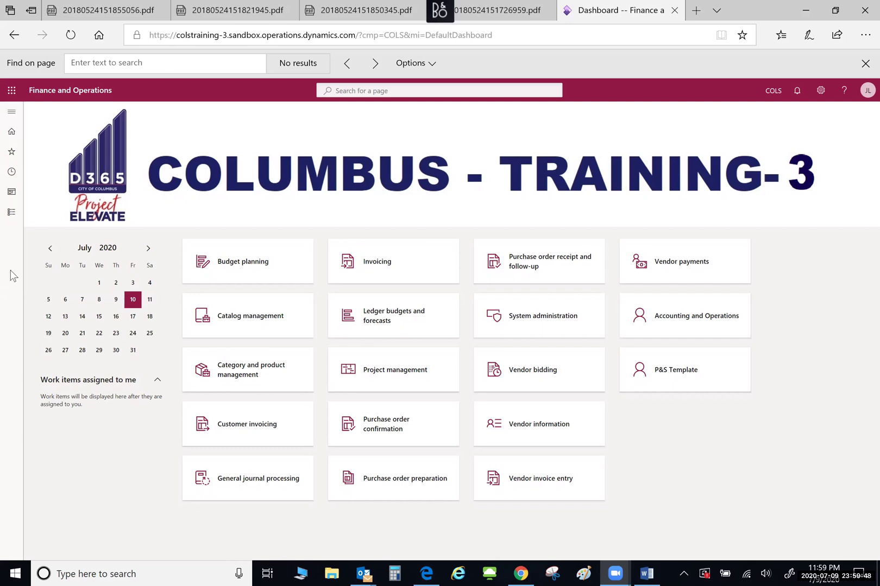
Expand the navigation pane on the COLUMBUS - TRAINING-3 dashboard.
click(12, 113)
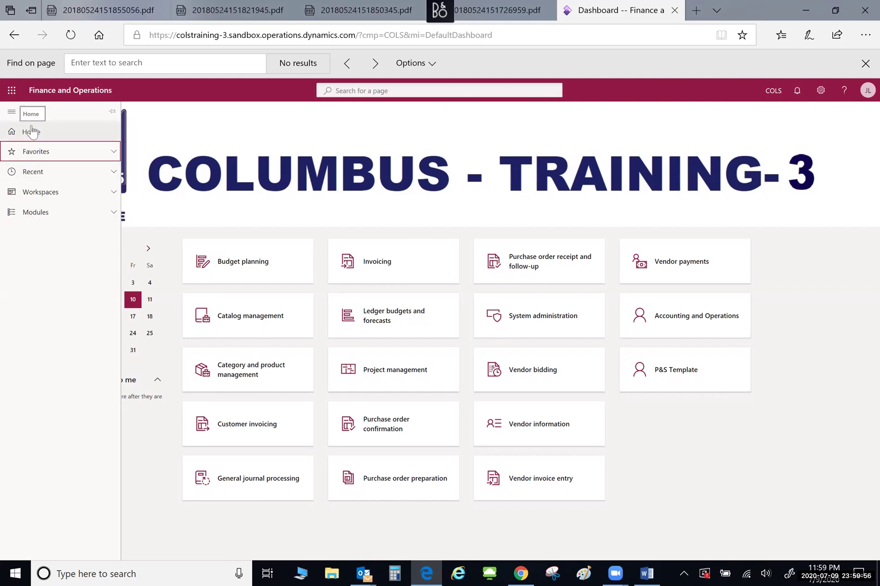
click(16, 115)
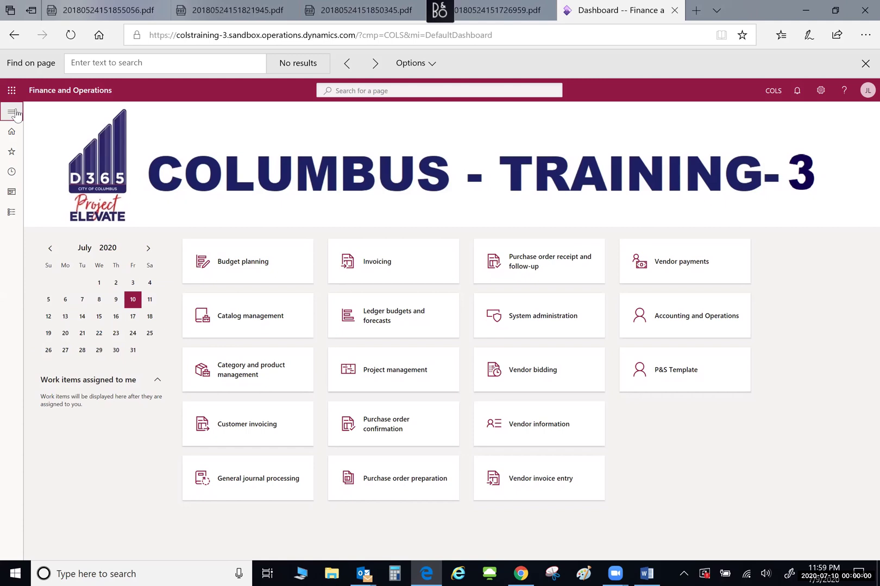
click(16, 113)
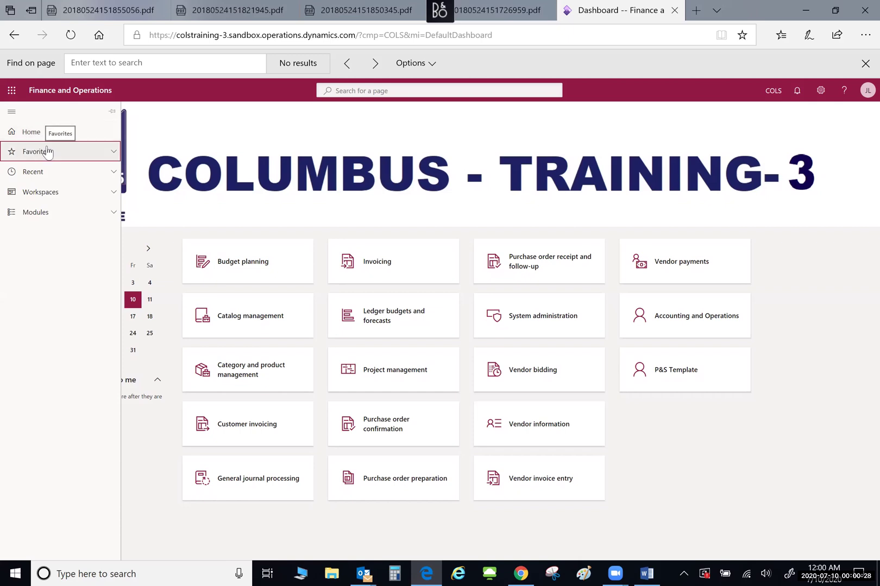
click(74, 154)
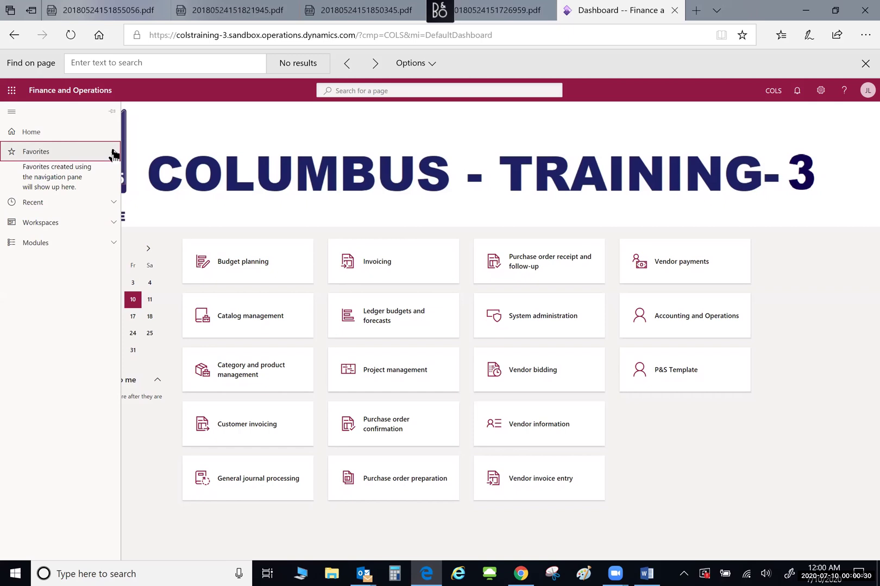
click(113, 154)
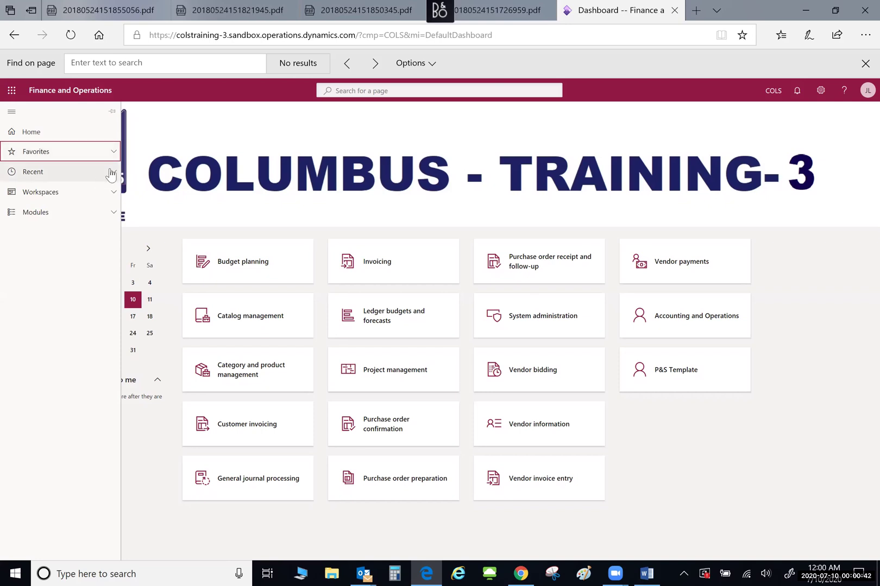
click(112, 173)
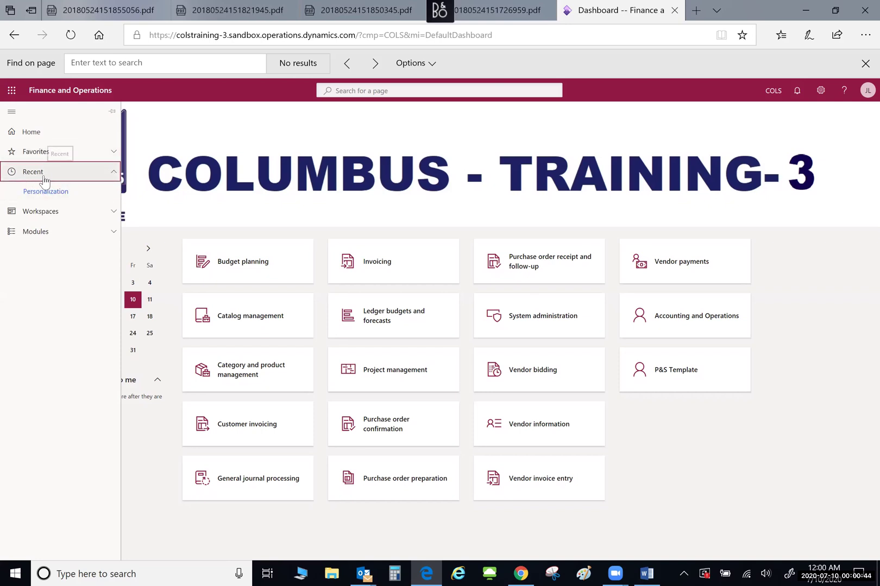
click(114, 174)
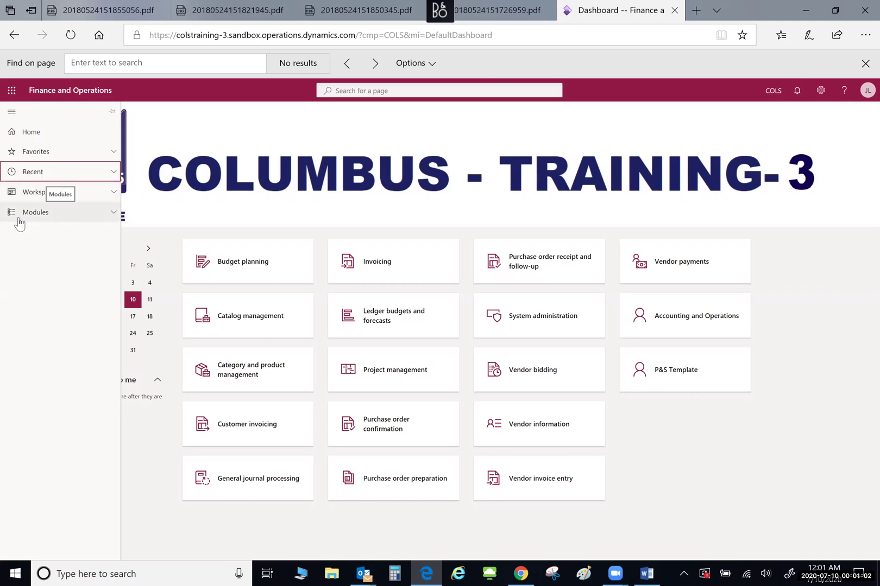
Expand Modules and open the Procurement and sourcing module menu.
click(110, 215)
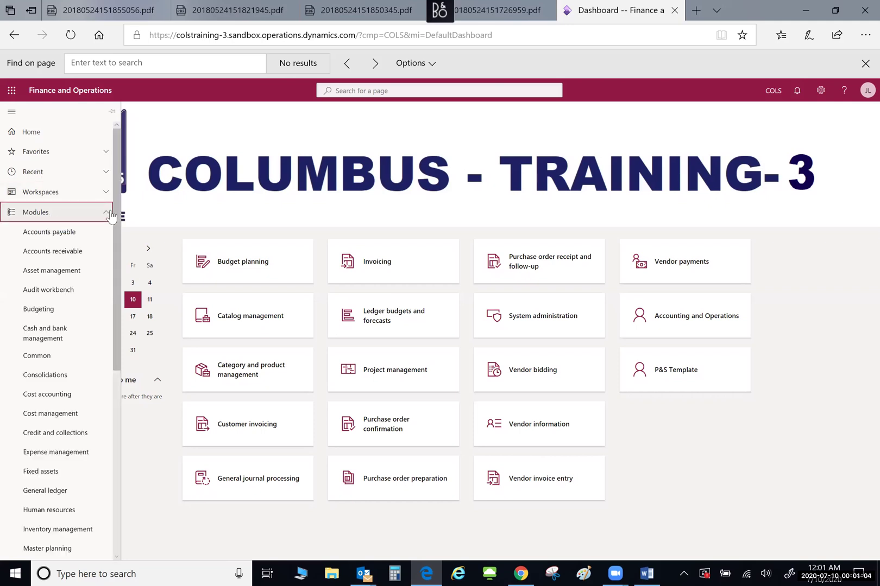
scroll(93, 245, down, 2)
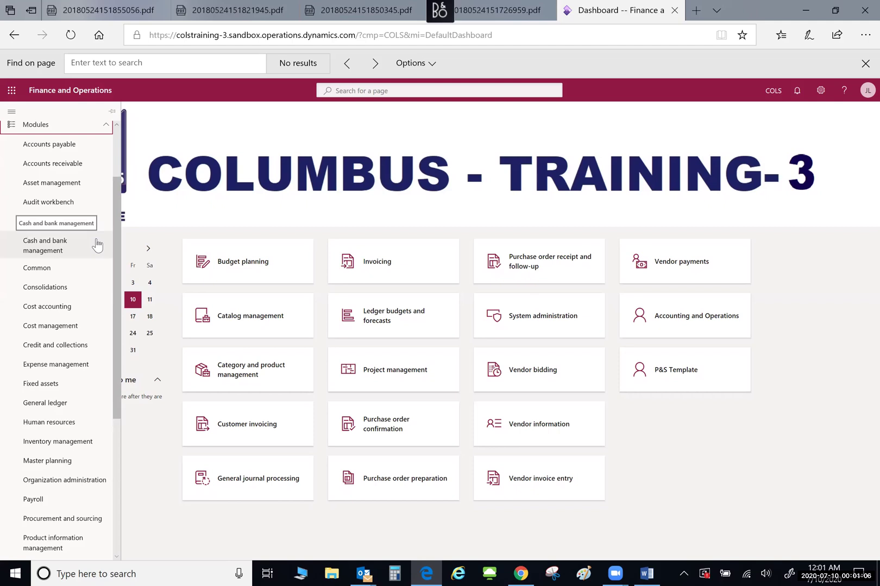
scroll(96, 246, down, 2)
scroll(97, 246, down, 3)
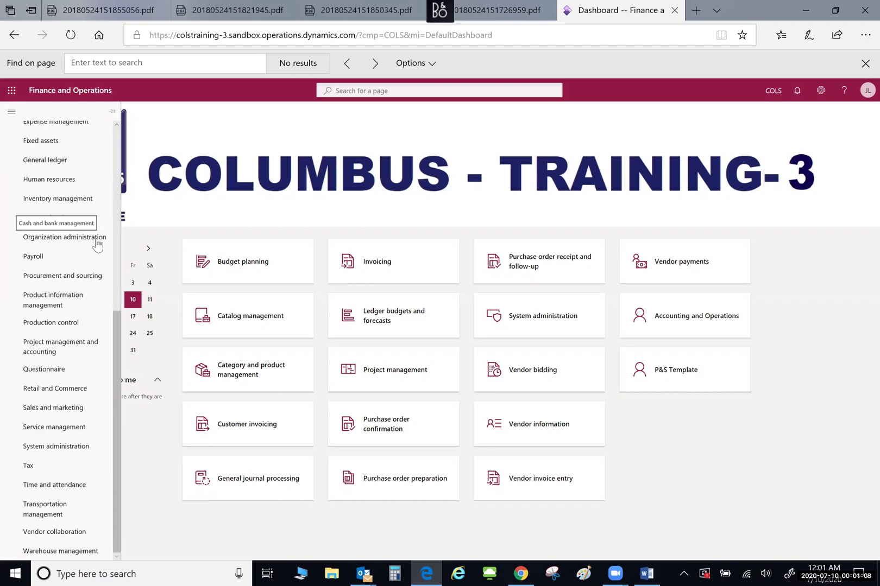
scroll(97, 228, up, 5)
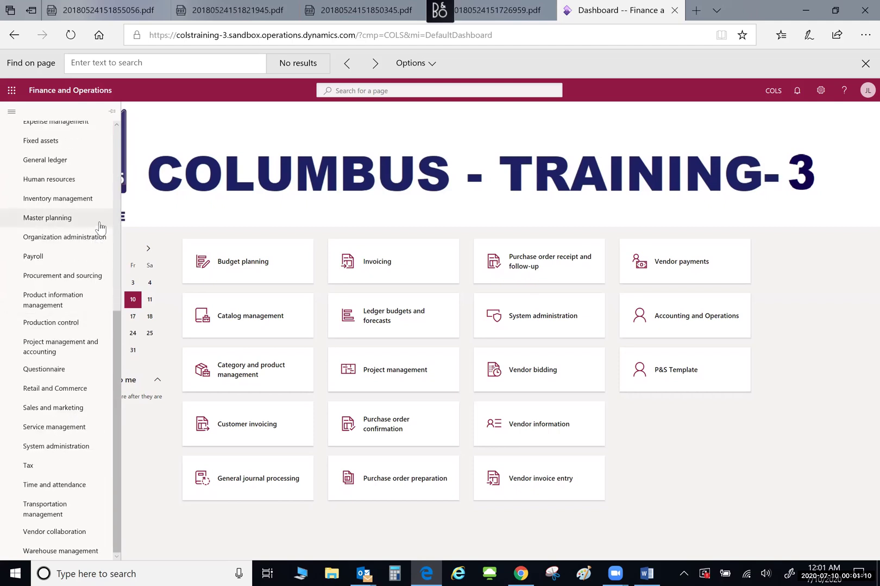
scroll(79, 175, down, 4)
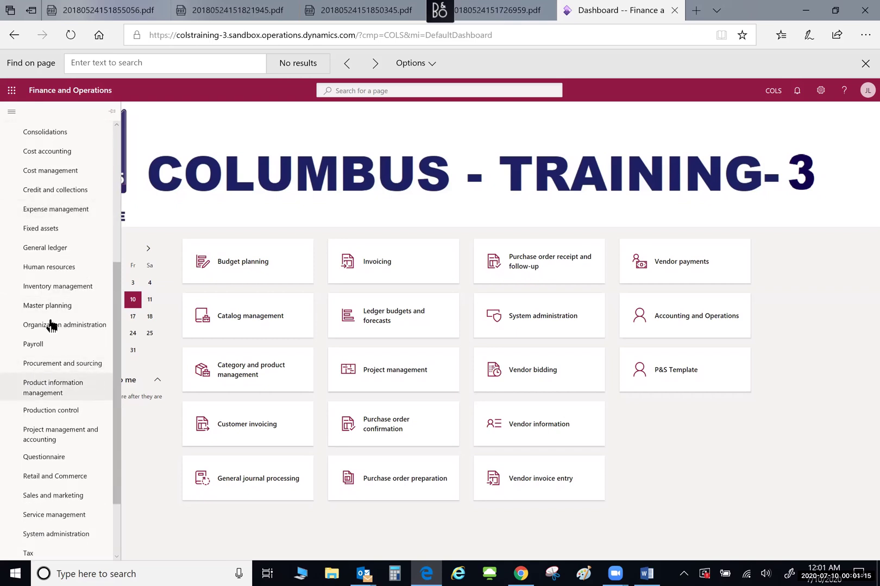
click(58, 365)
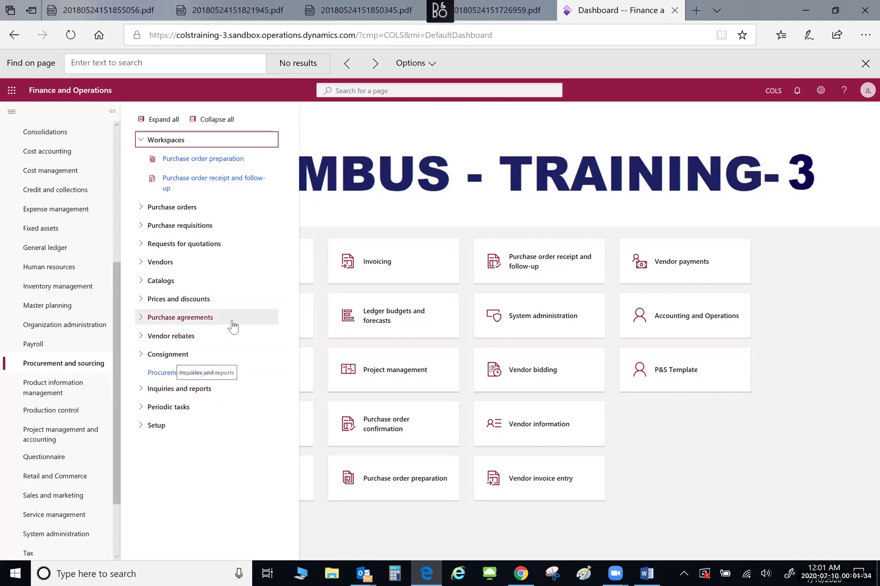
Toggle the Purchase orders and Purchase order entry groups, then expand every Procurement group.
click(142, 213)
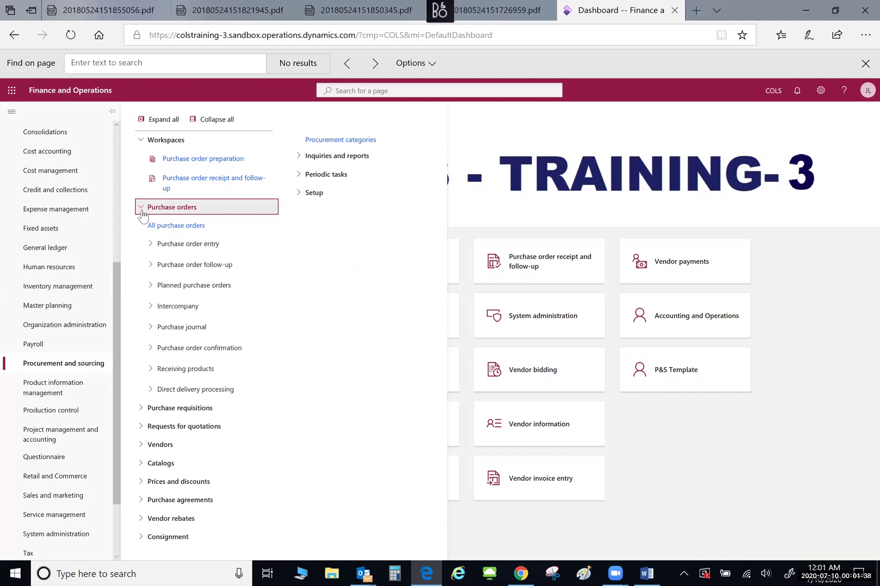
click(142, 213)
click(142, 213)
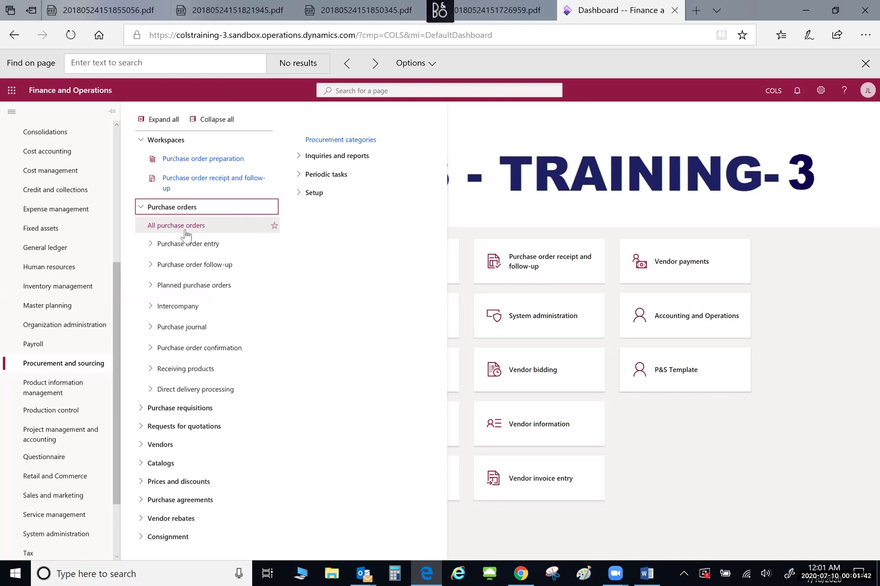
click(149, 245)
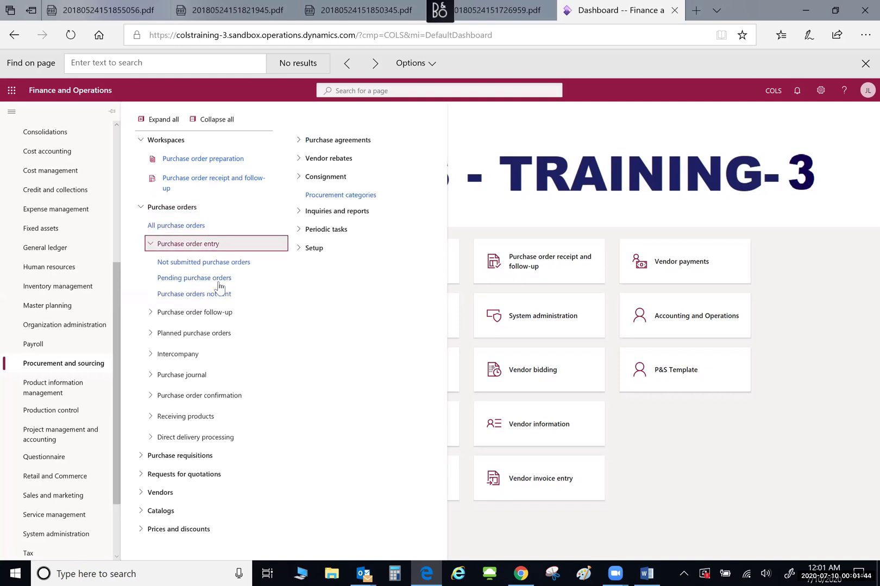
click(149, 245)
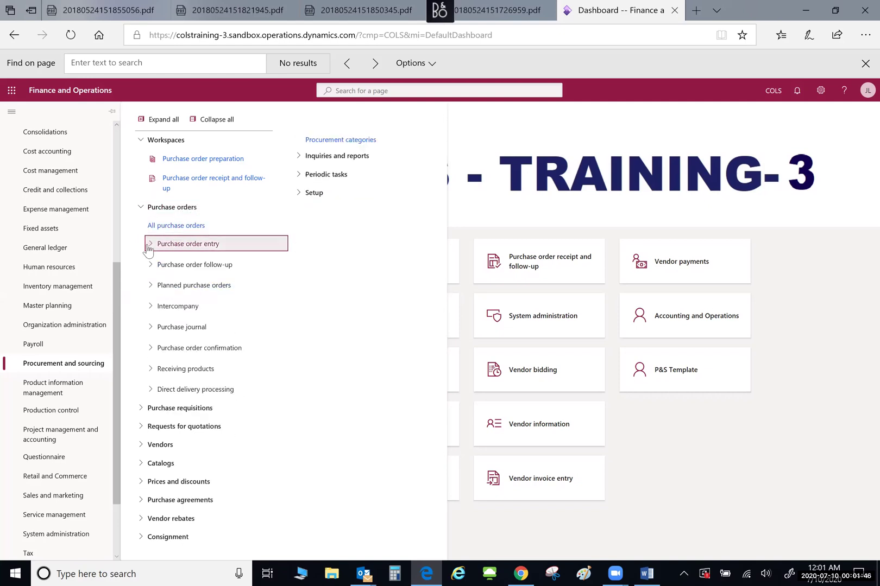
click(141, 209)
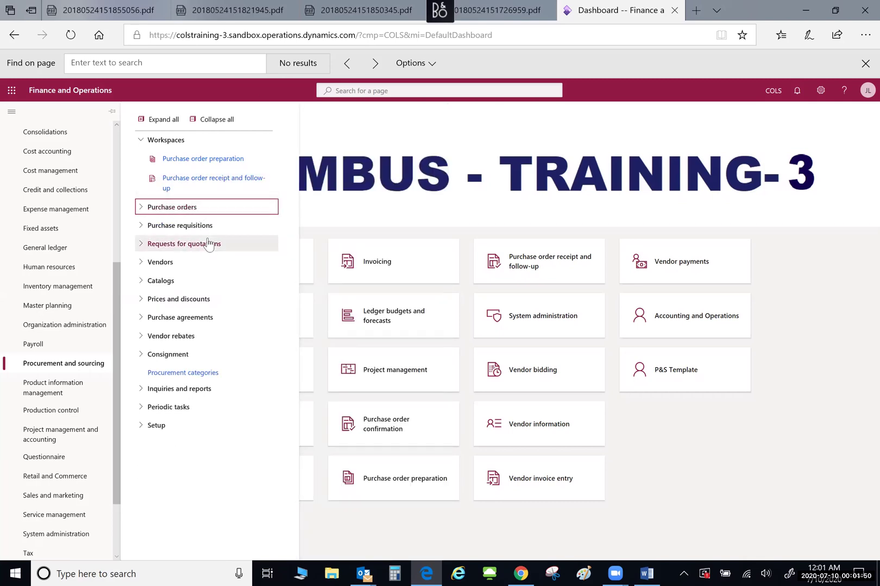
click(159, 120)
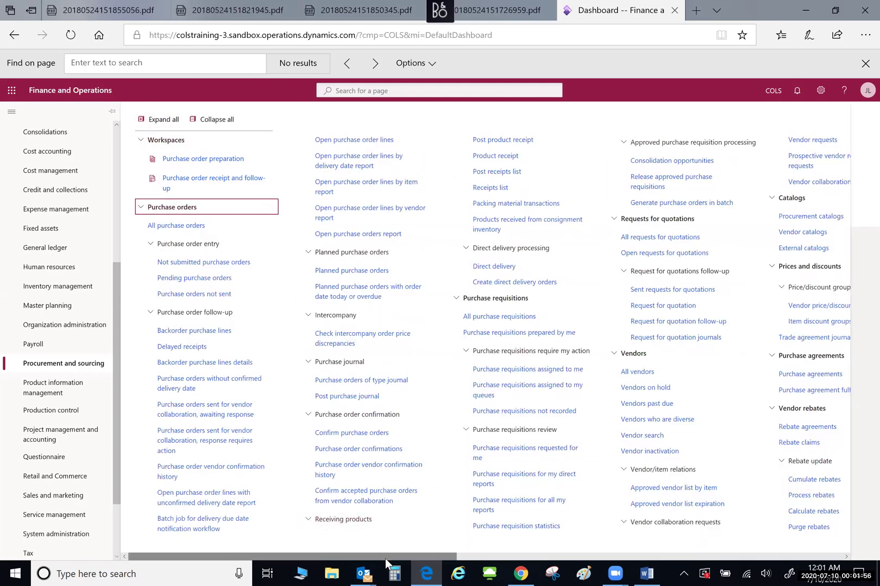
click(517, 557)
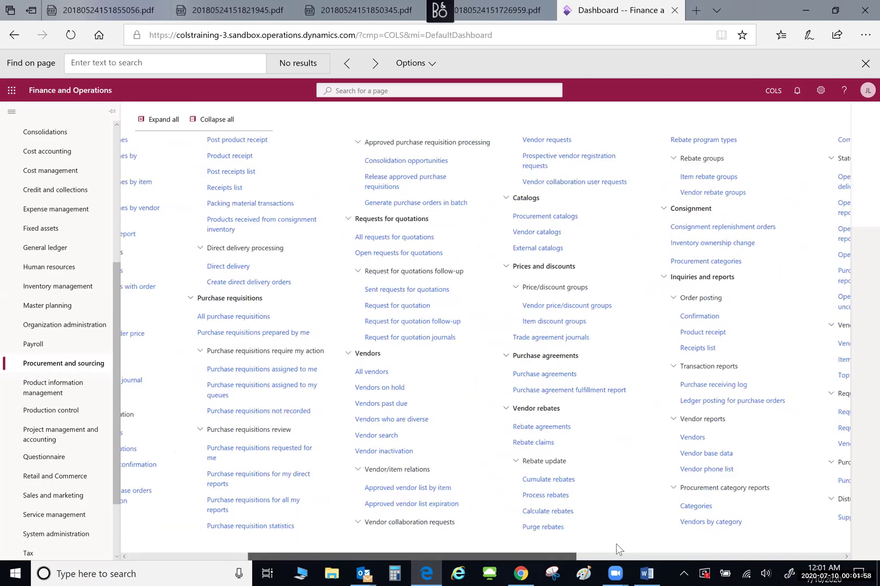
click(758, 555)
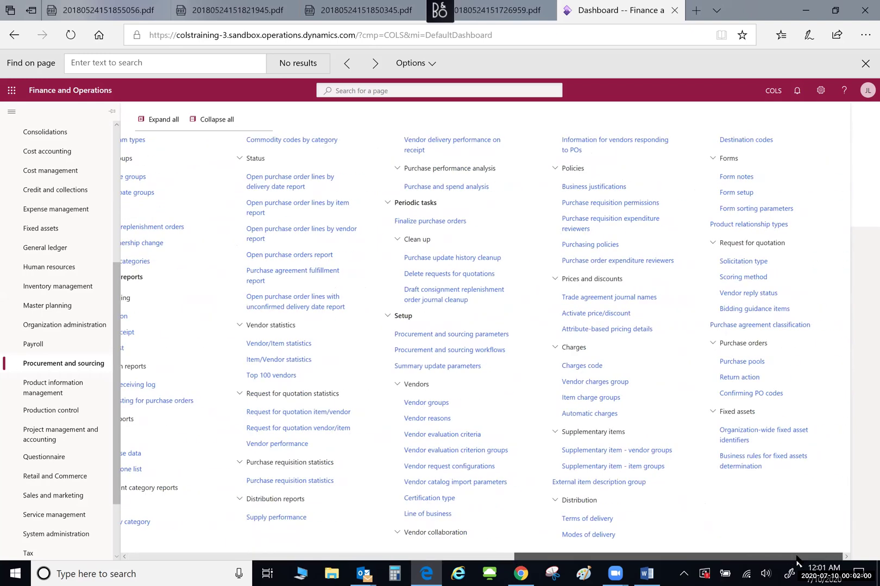
scroll(624, 547, left, 6)
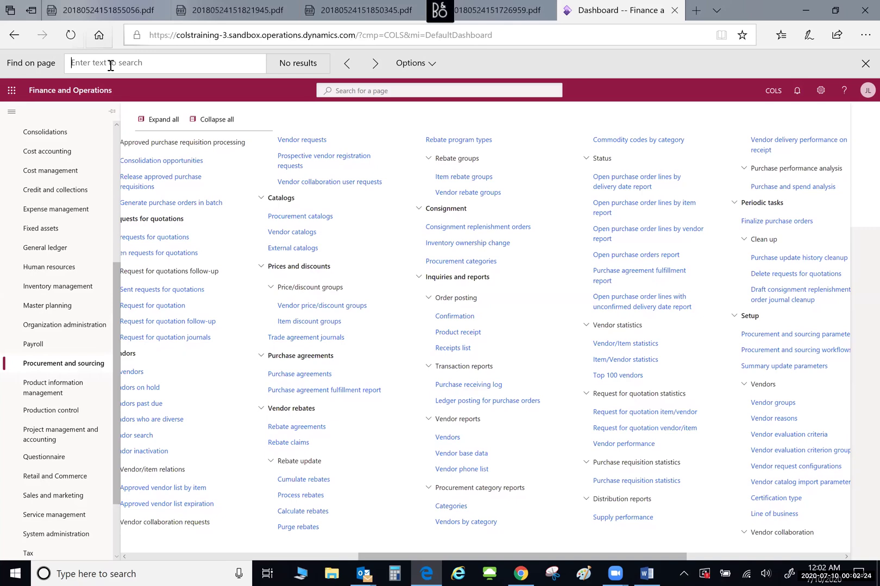
Find 'Requests for' on the page, then close the find bar.
text(Re)
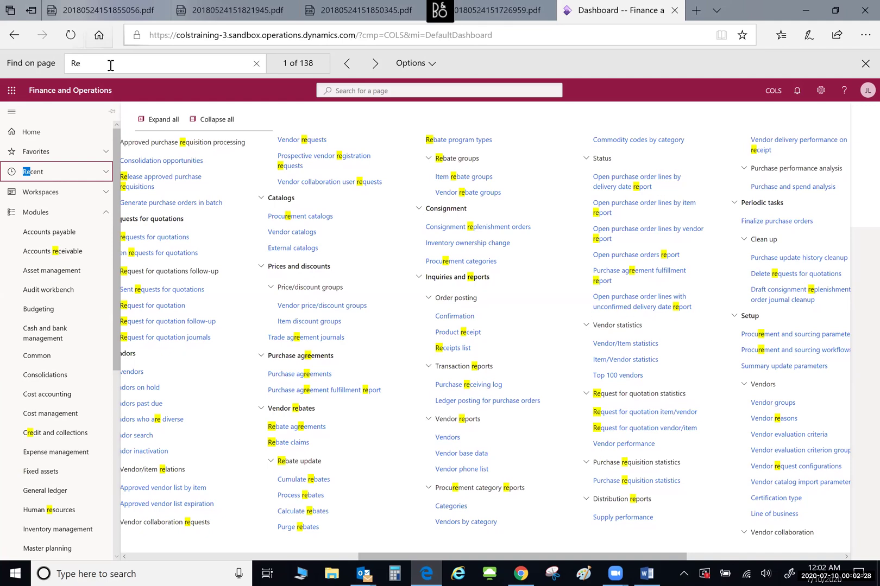
text(e)
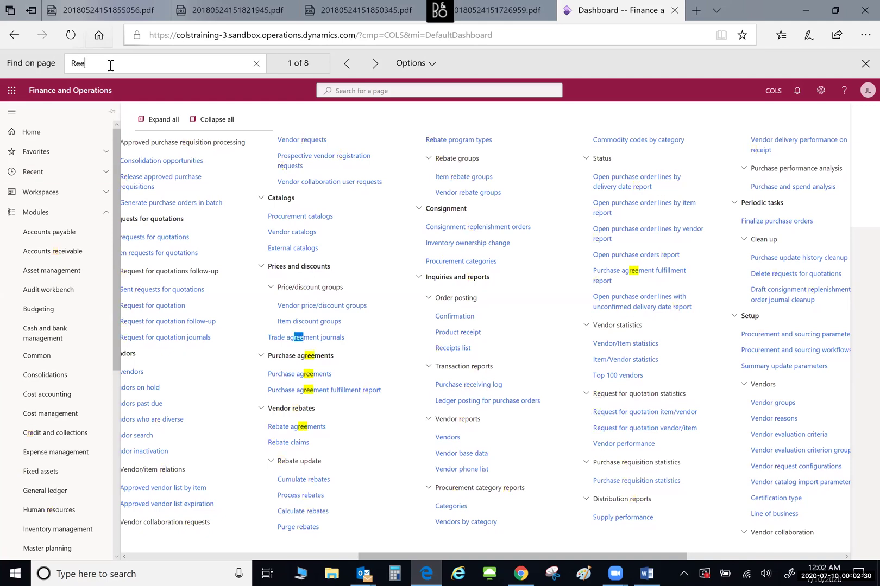
key(BackSpace)
text(quests for)
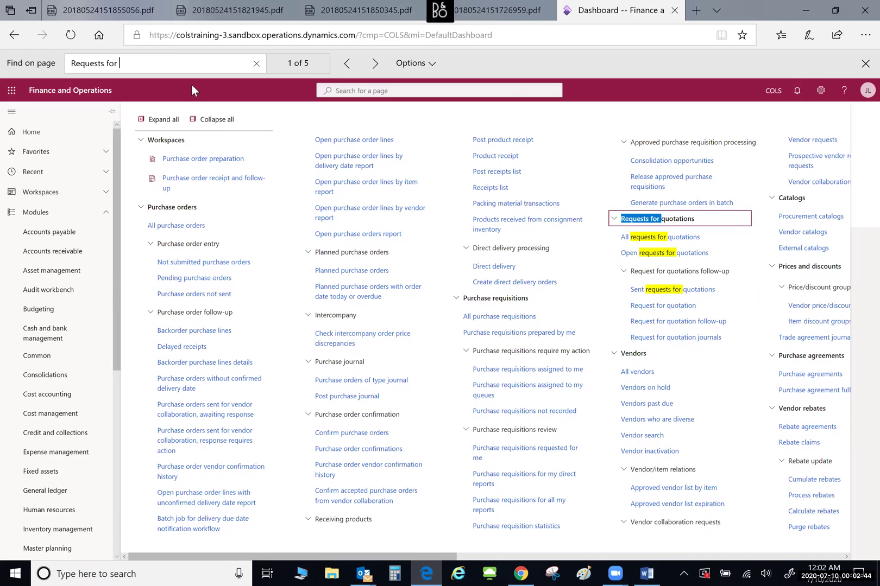
click(865, 63)
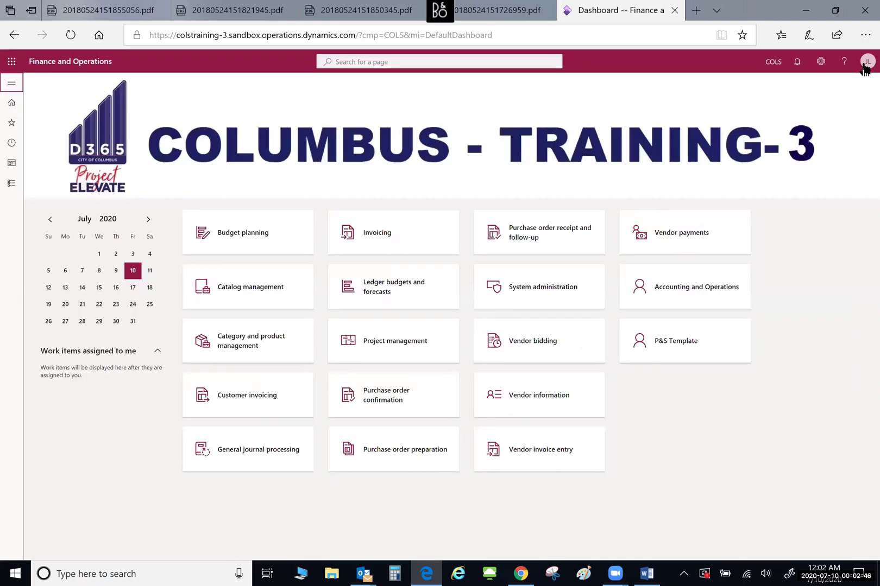
Reopen the Procurement menu, collapse all groups, and expand Inquiries and reports > Transaction reports.
click(12, 183)
click(206, 90)
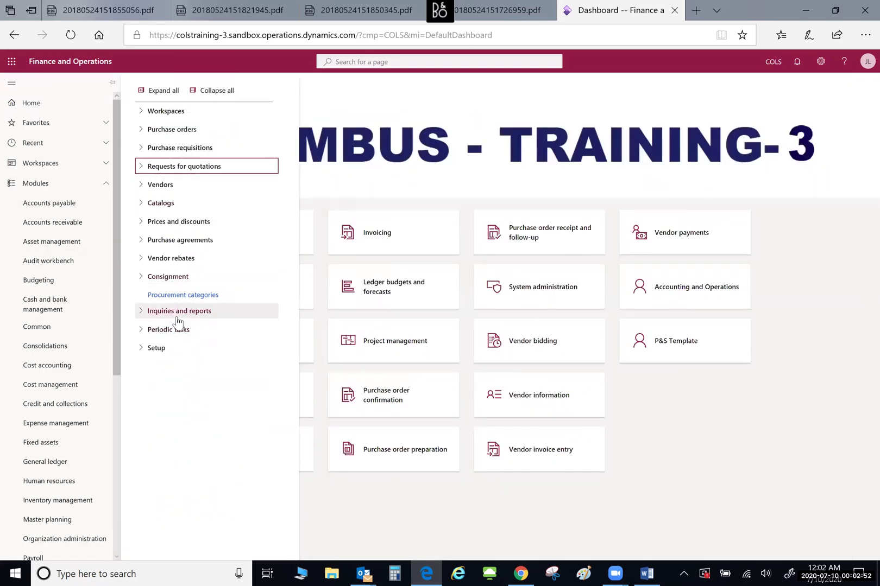
click(145, 313)
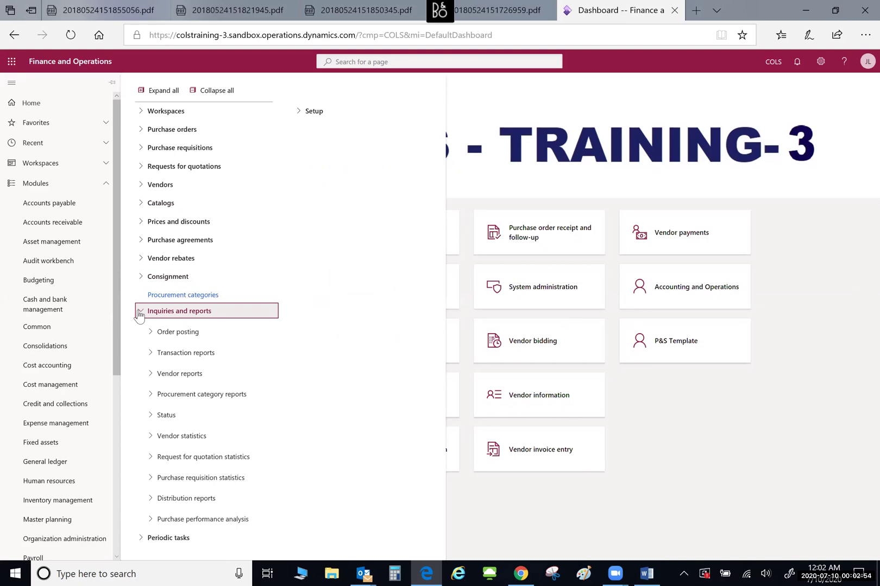
click(150, 356)
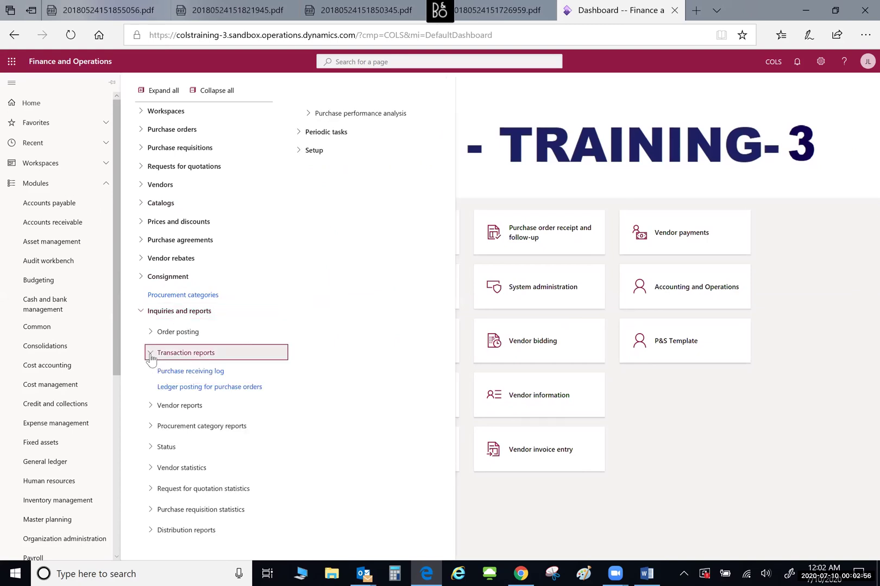
Collapse those groups again, close the navigation pane, and open the Settings menu.
click(150, 358)
click(142, 311)
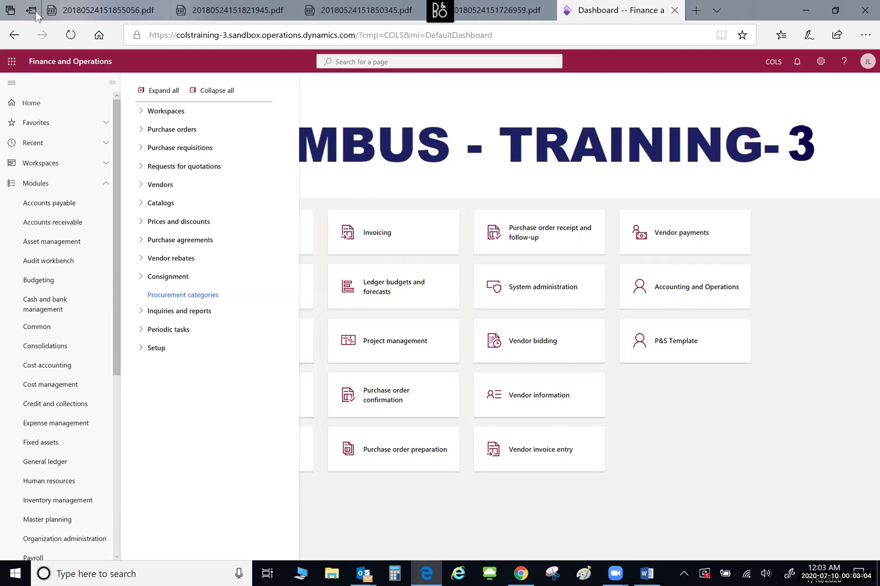
click(12, 85)
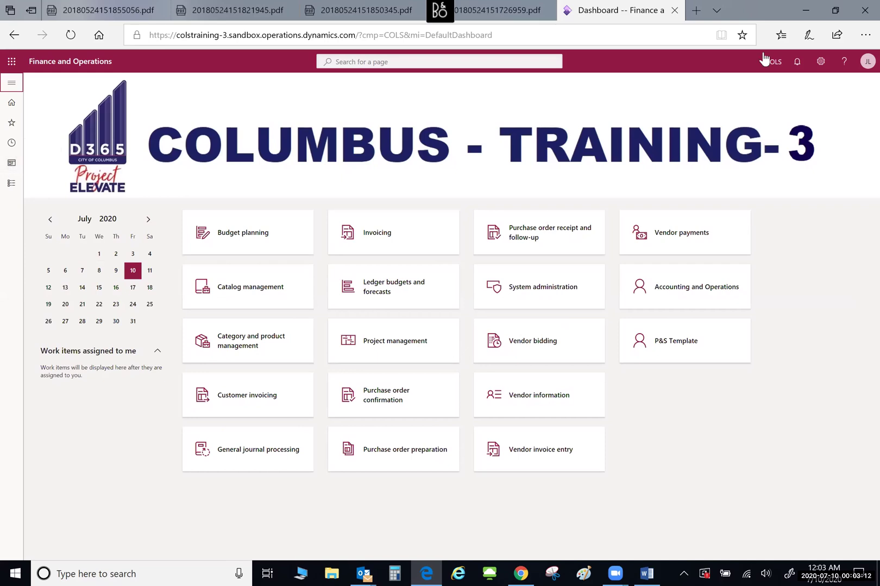
click(821, 63)
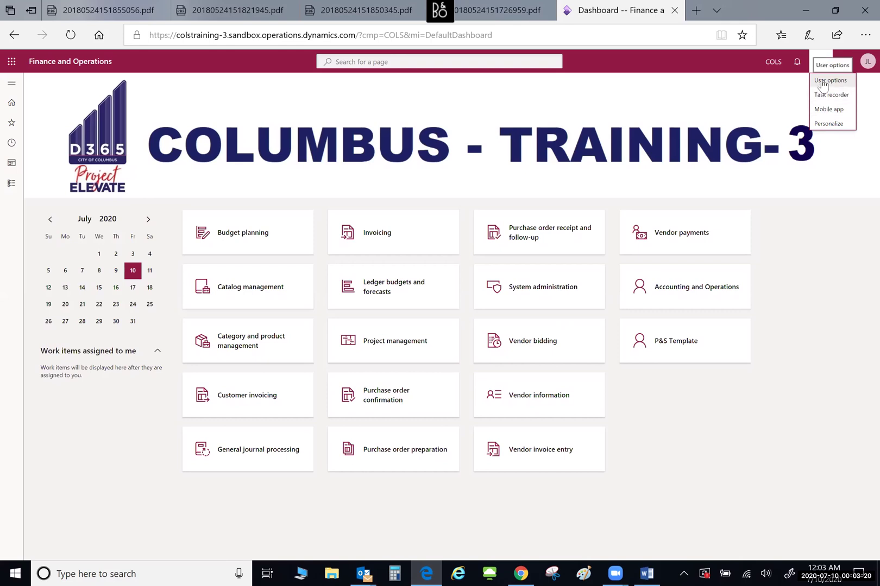
In User options, set the pink colour theme and Compressed element size, then return to the dashboard.
click(830, 80)
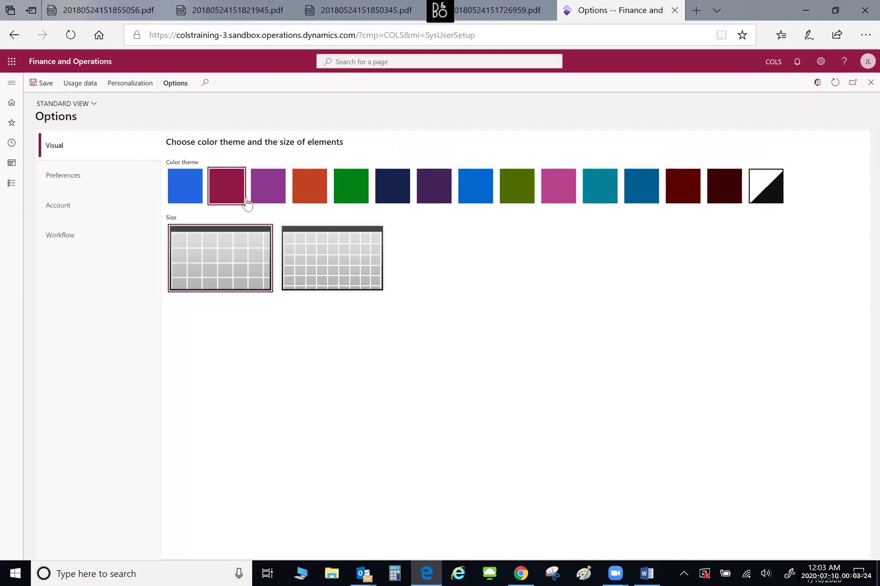
click(195, 194)
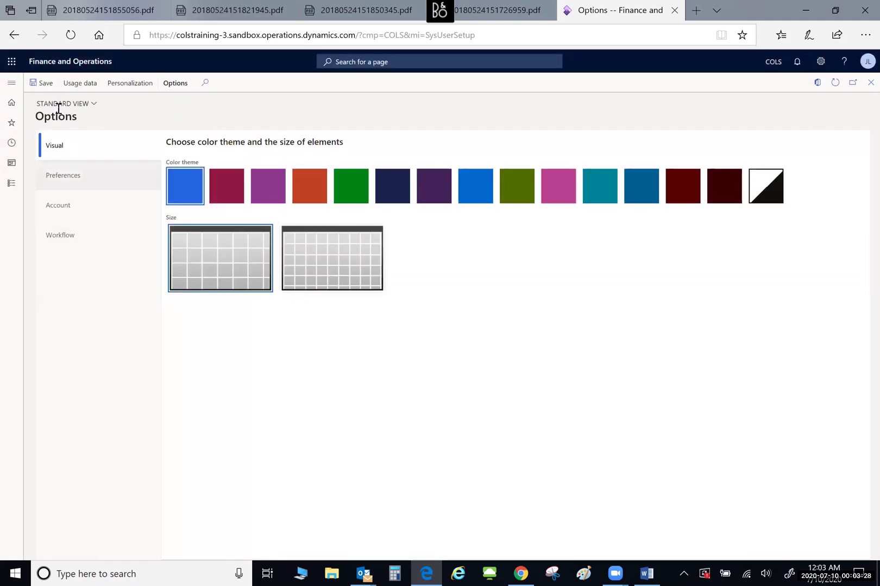
click(562, 192)
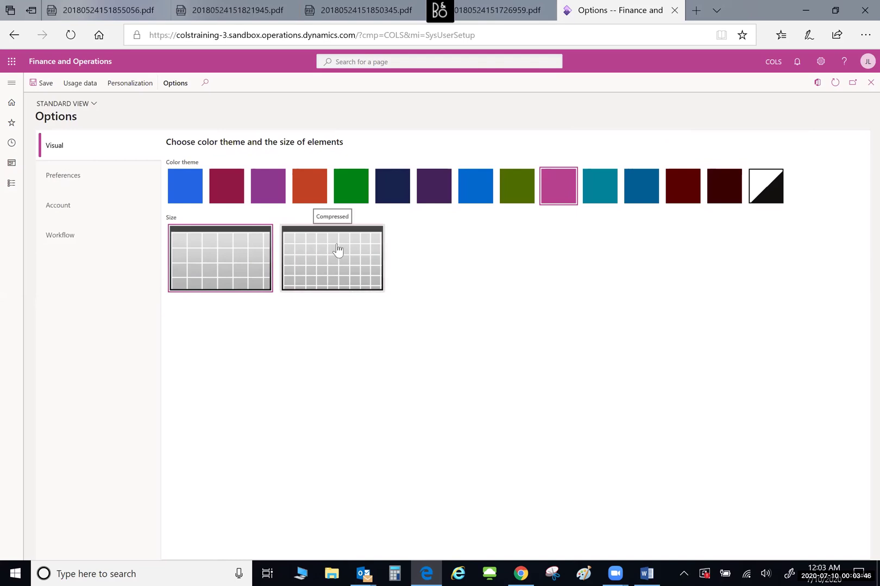
click(321, 257)
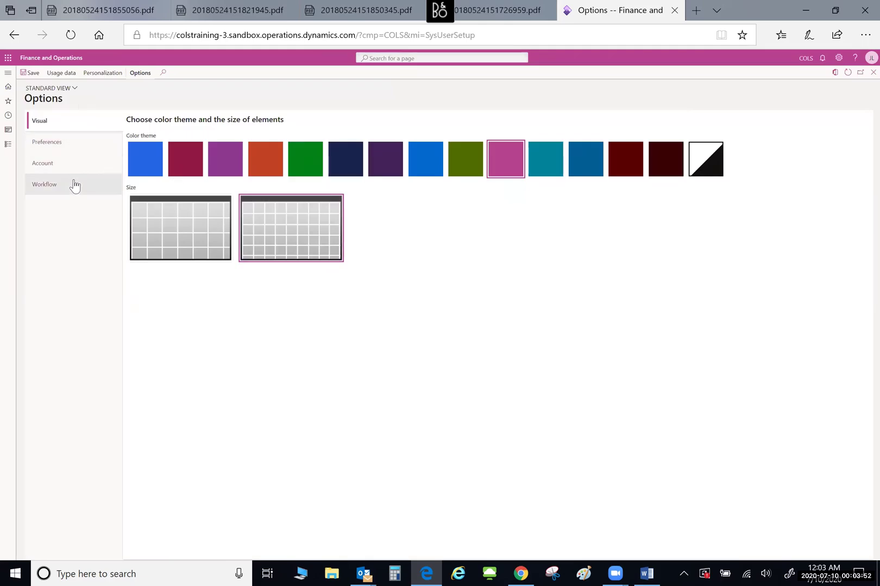
click(64, 66)
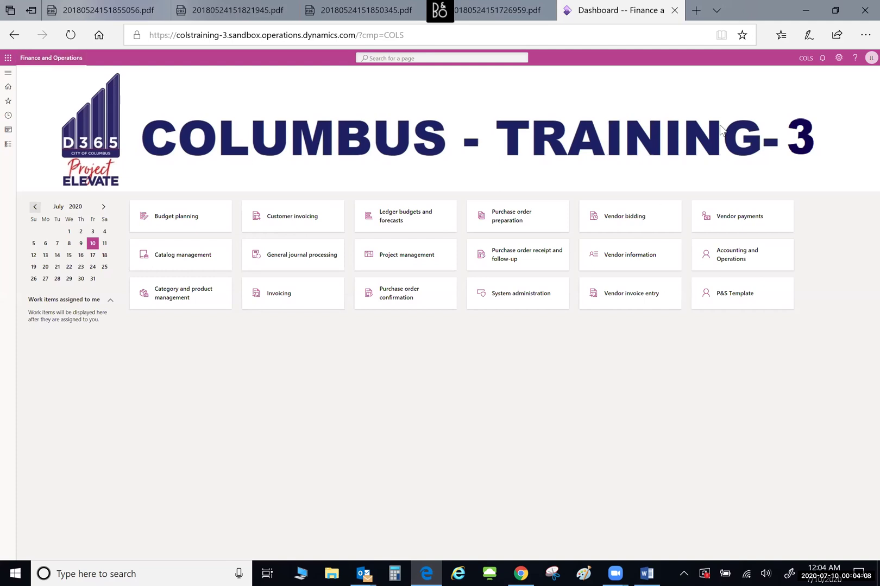
Set element size back to Standard in User options and return to the home dashboard.
click(839, 57)
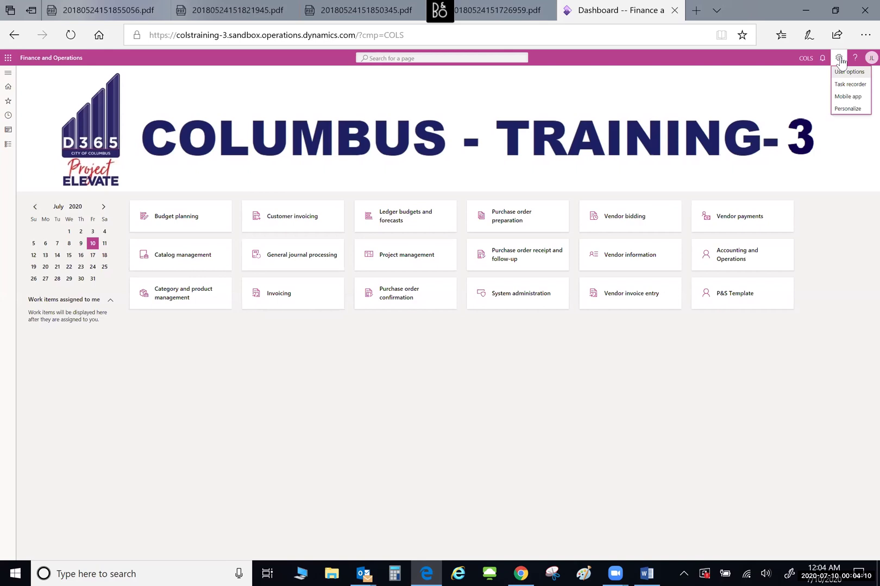
click(846, 73)
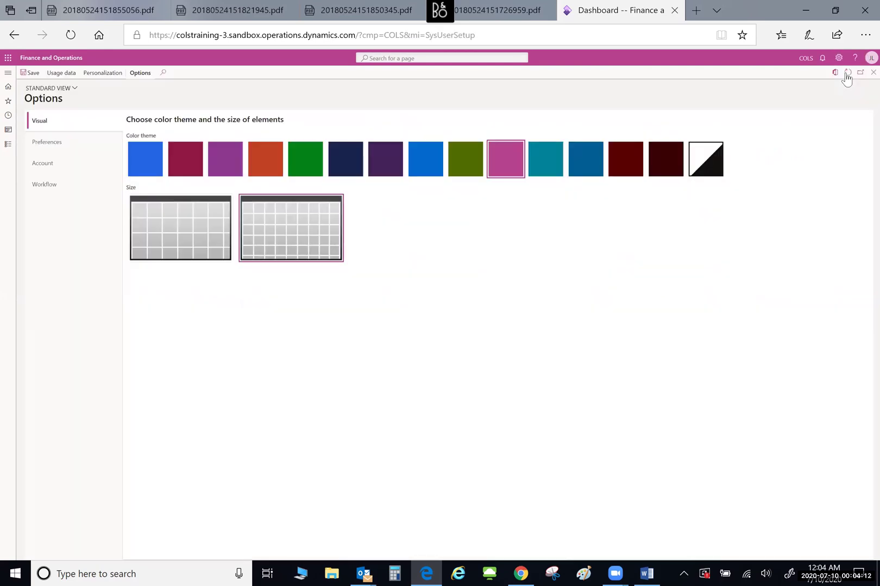
click(211, 223)
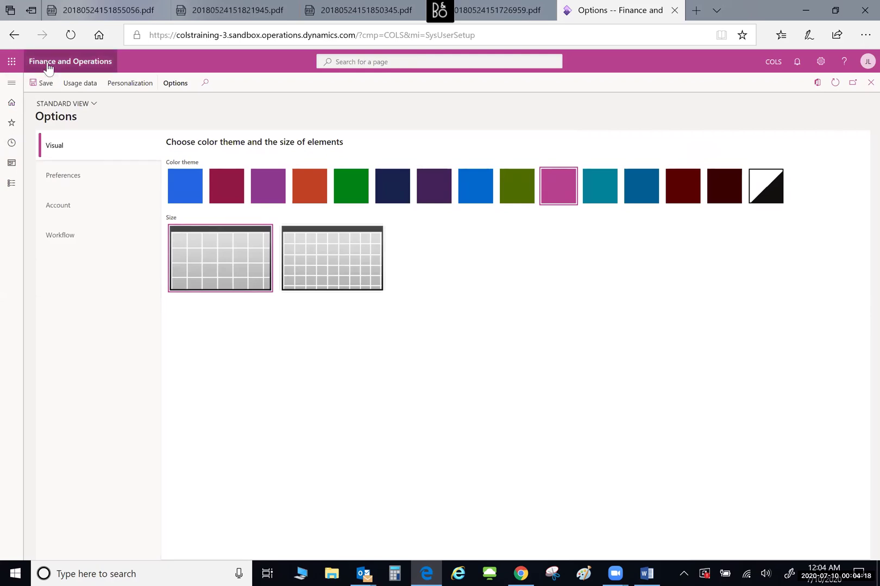
click(11, 104)
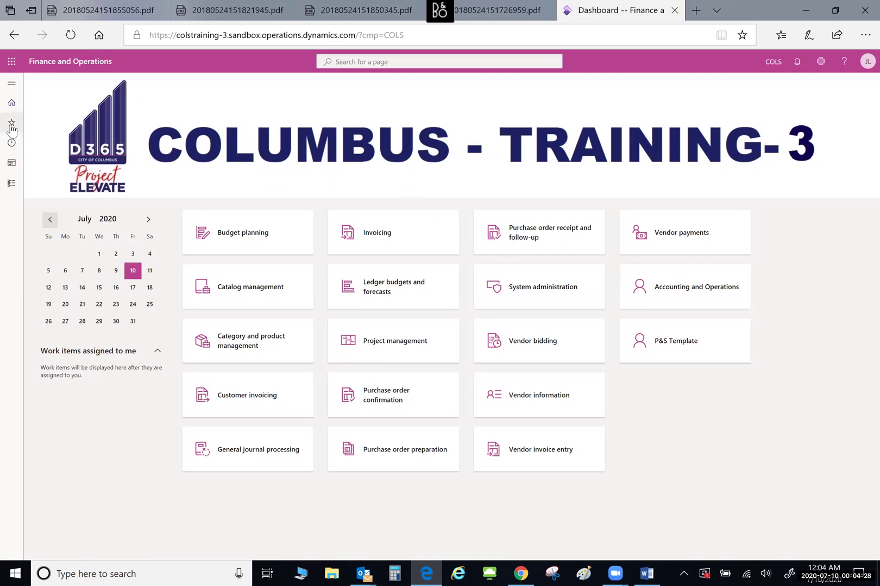
click(16, 186)
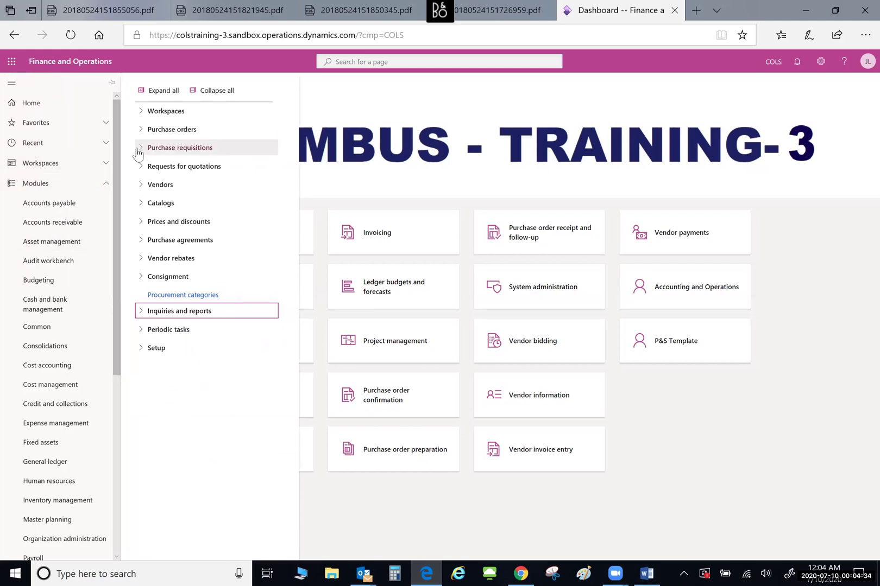
Star Purchase requisitions prepared by me and confirm it appears under Favorites.
click(137, 152)
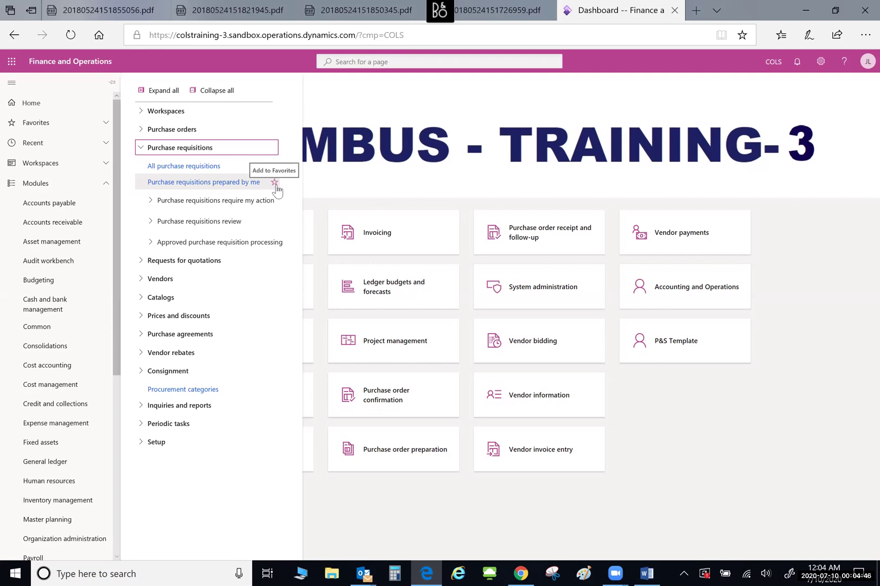
click(275, 183)
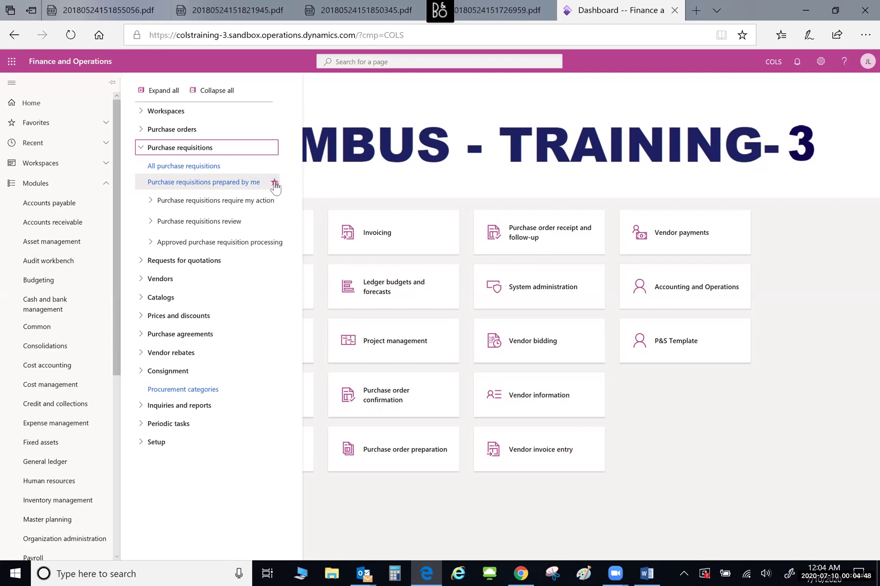
click(31, 129)
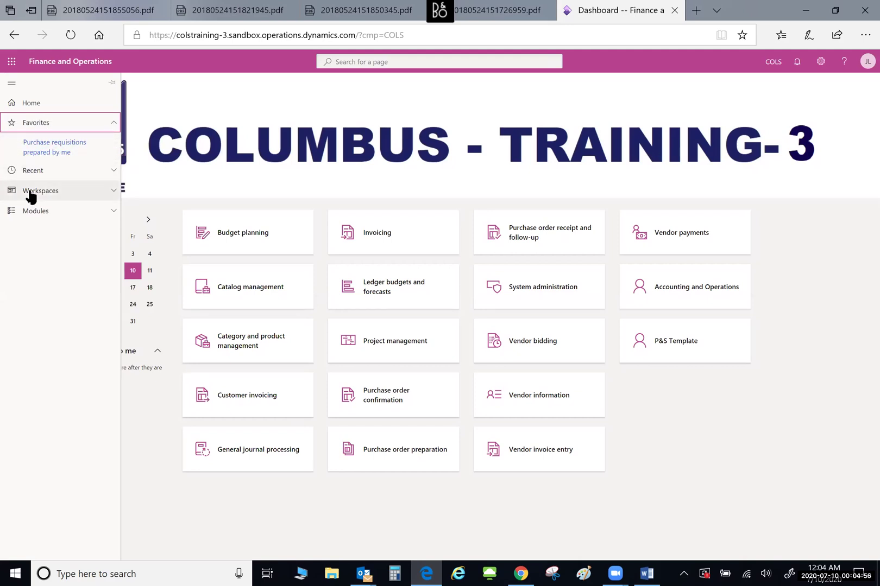
click(36, 211)
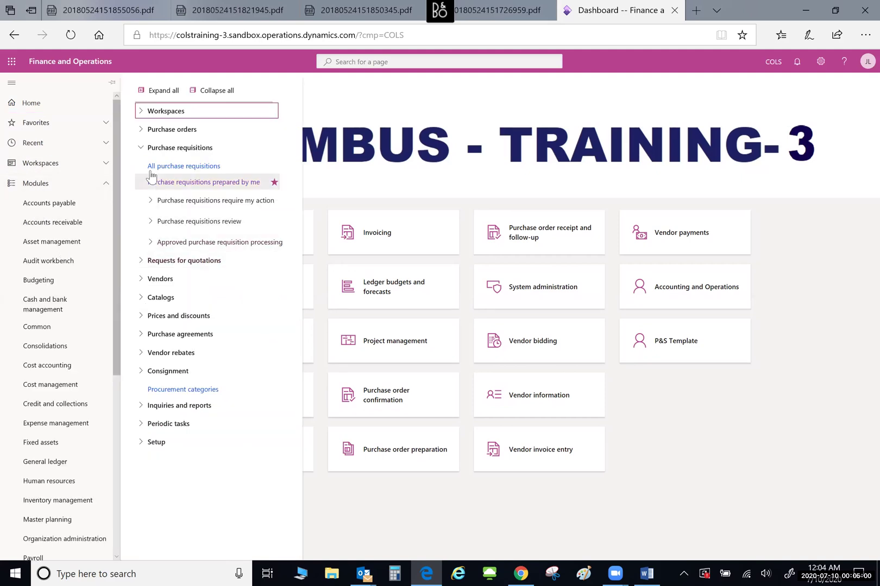
Open the Open purchase order lines page from Purchase orders > Purchase order follow-up.
click(140, 138)
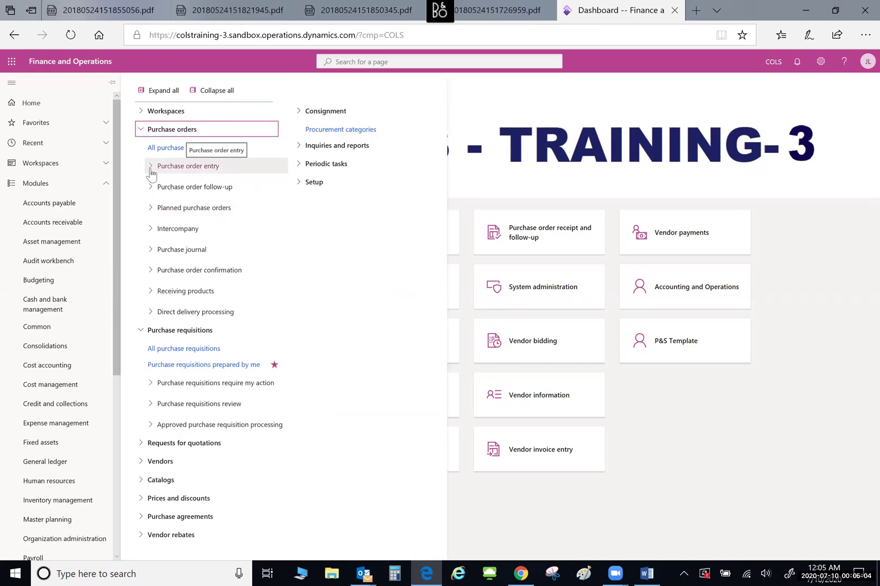
click(152, 187)
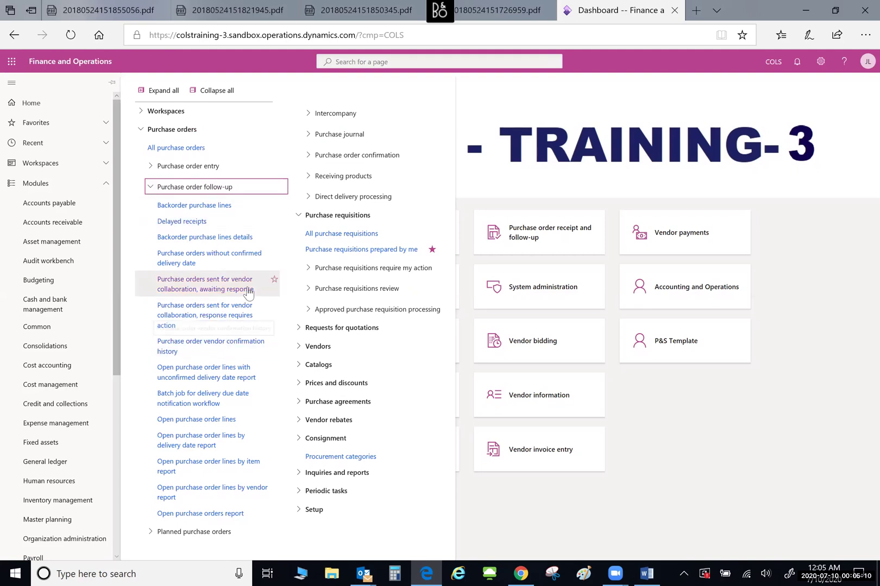
click(227, 419)
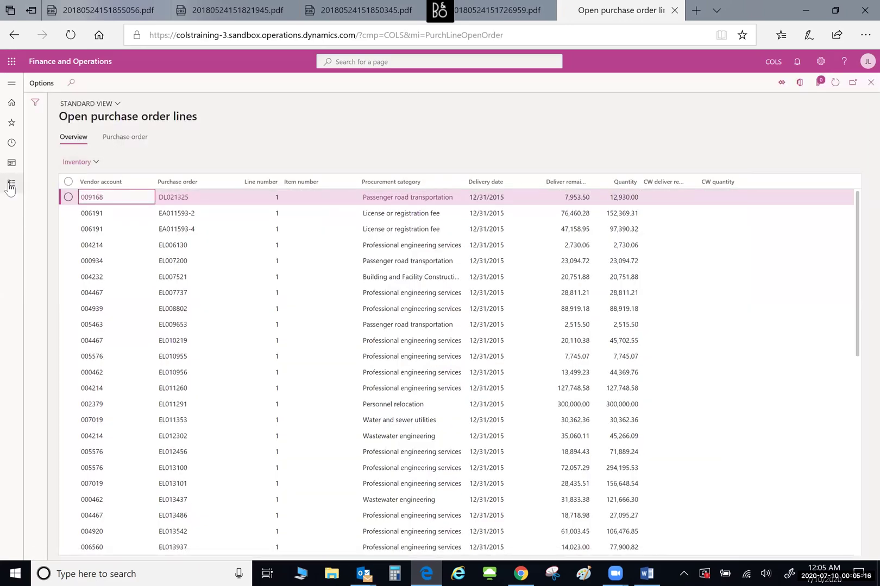
Favourite Open purchase order lines by item report and unfavourite Purchase requisitions prepared by me.
click(10, 186)
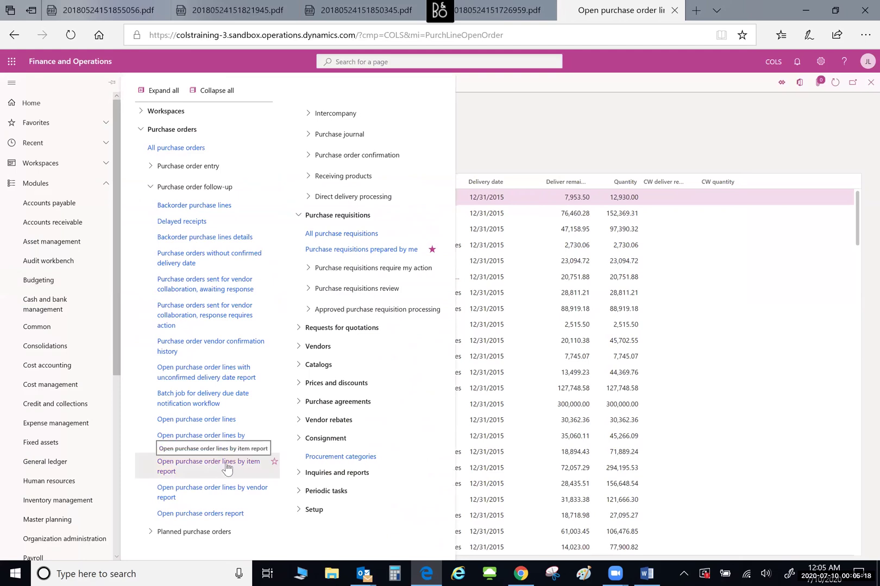
click(274, 463)
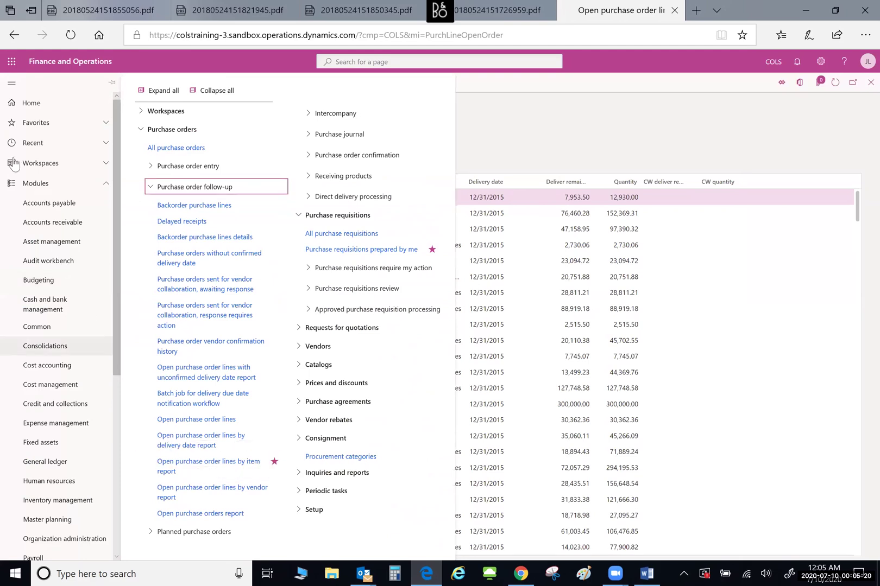
click(35, 124)
click(36, 126)
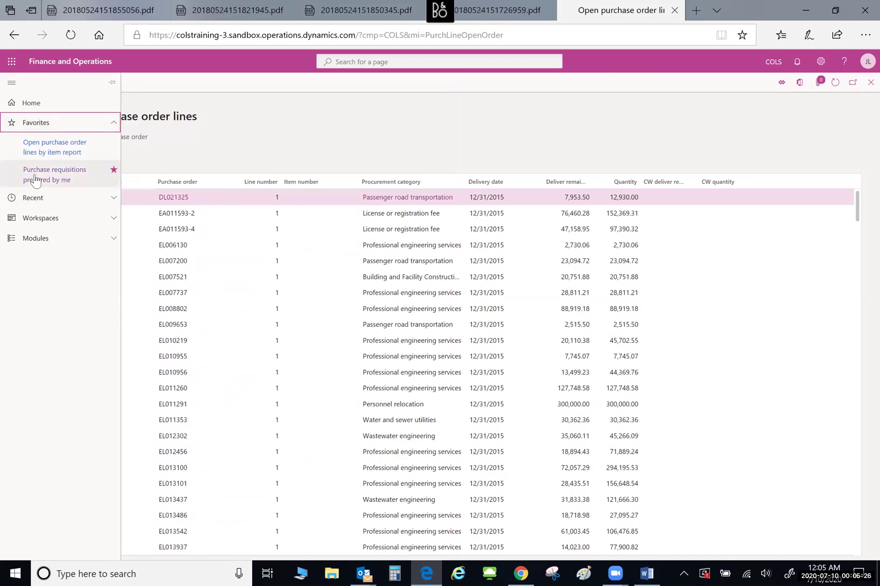
click(113, 172)
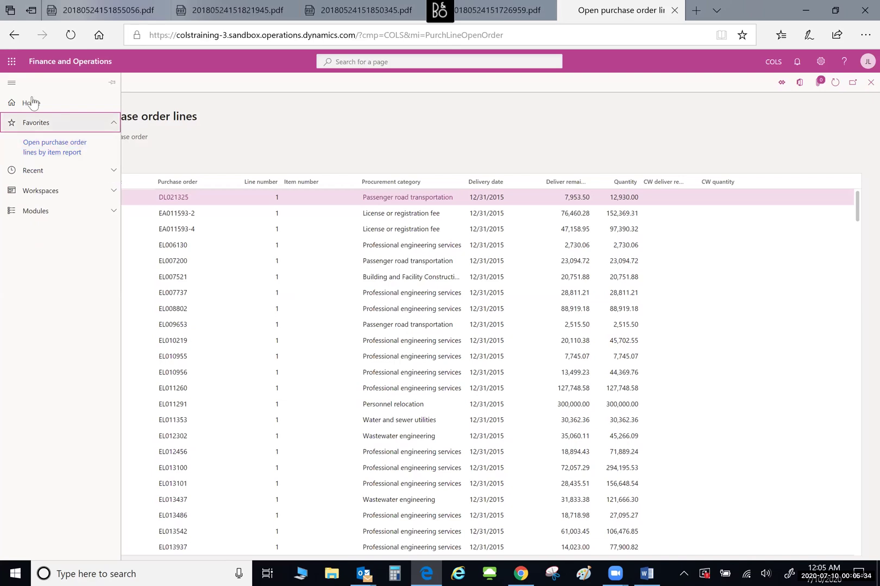
click(6, 86)
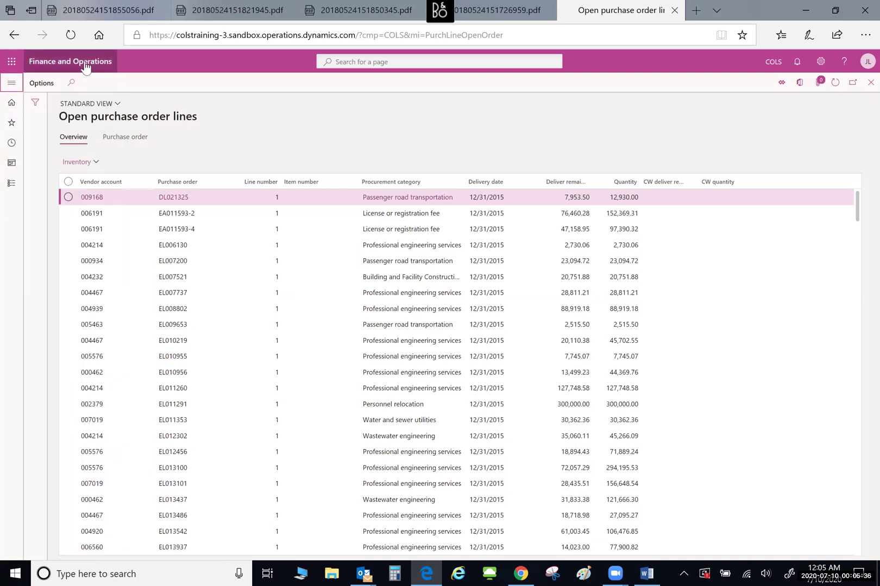
From the dashboard, search pages for 'All purchase order' and open All confirmed purchase orders.
click(85, 67)
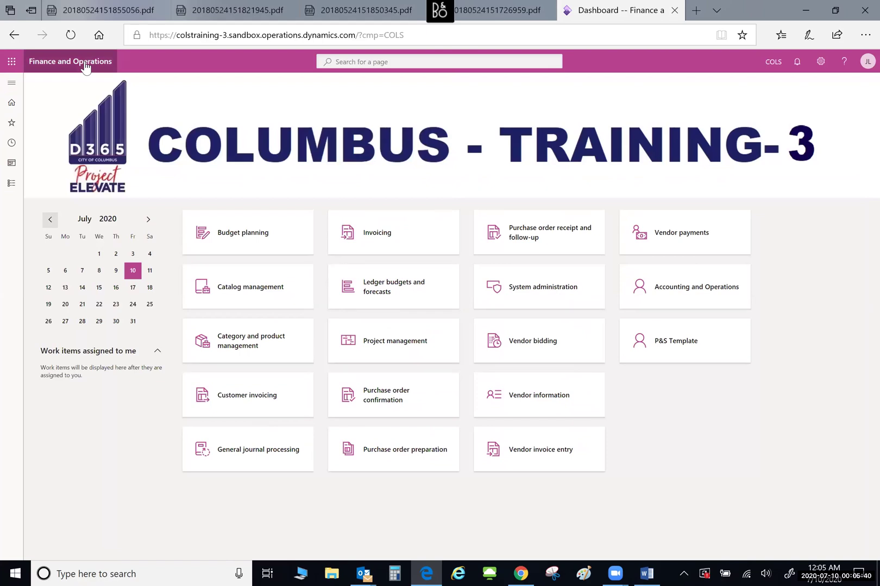
click(457, 64)
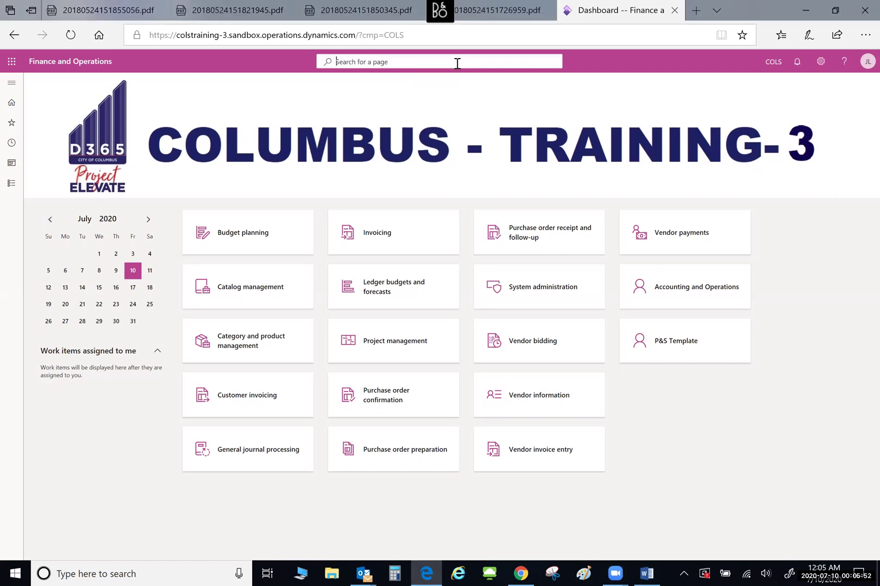
text(All purchase order)
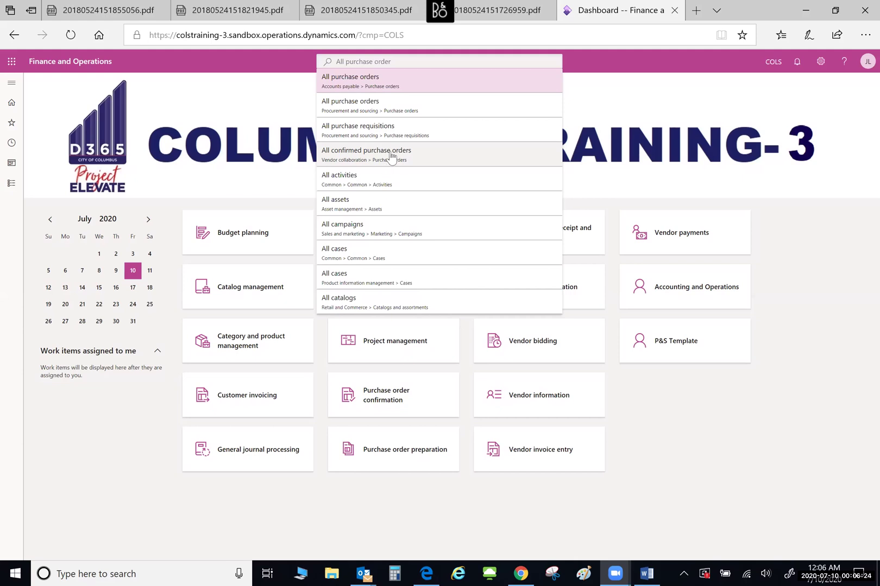
key(alt+Tab)
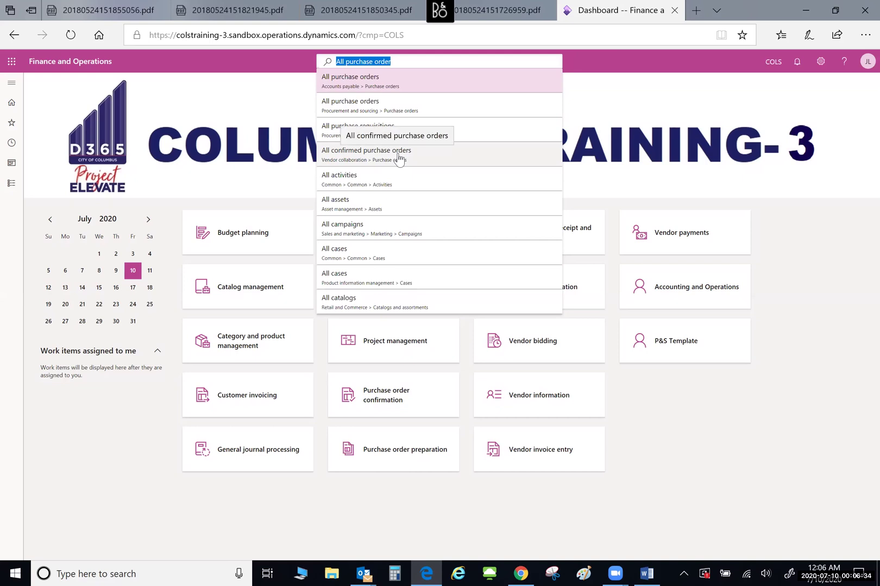
click(399, 155)
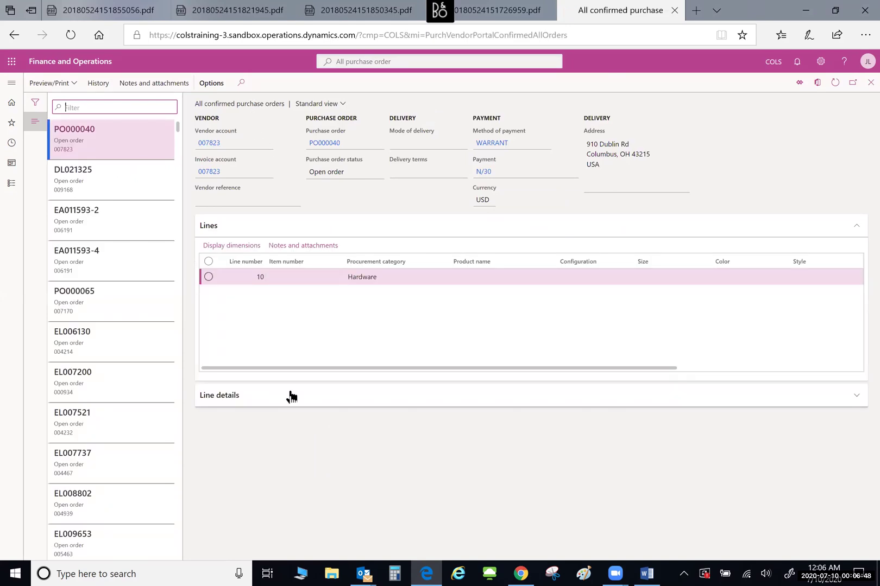
Search the pages for 'all purchase re' and open All purchase requisitions.
click(368, 60)
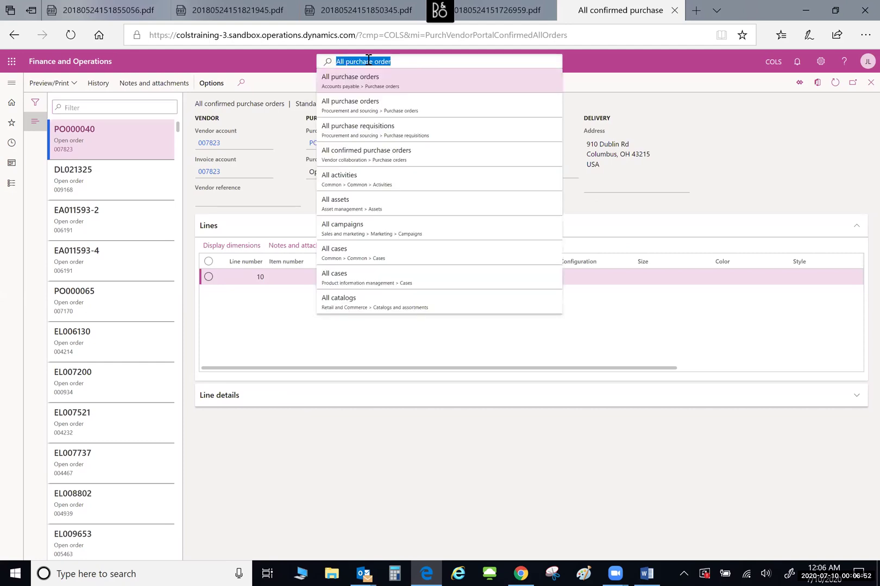
text(all purchase)
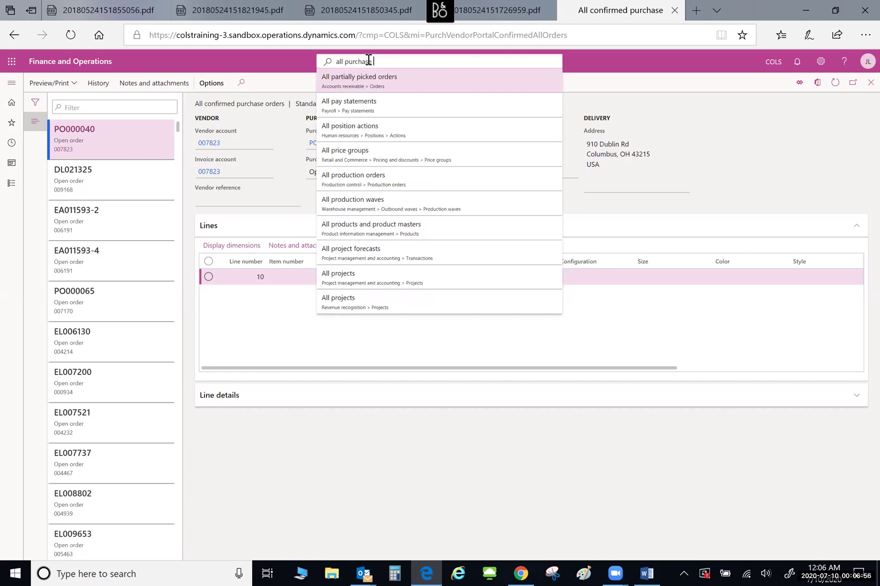
text( re)
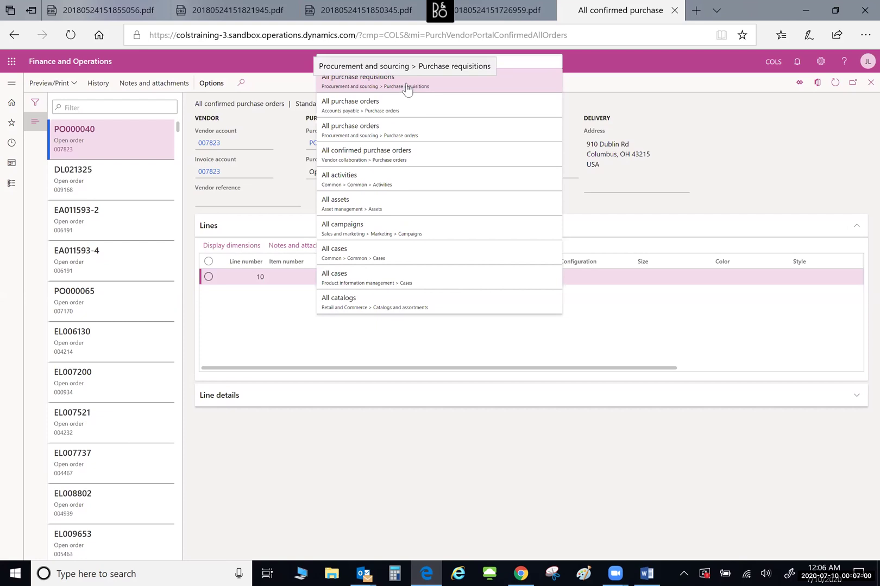
click(383, 77)
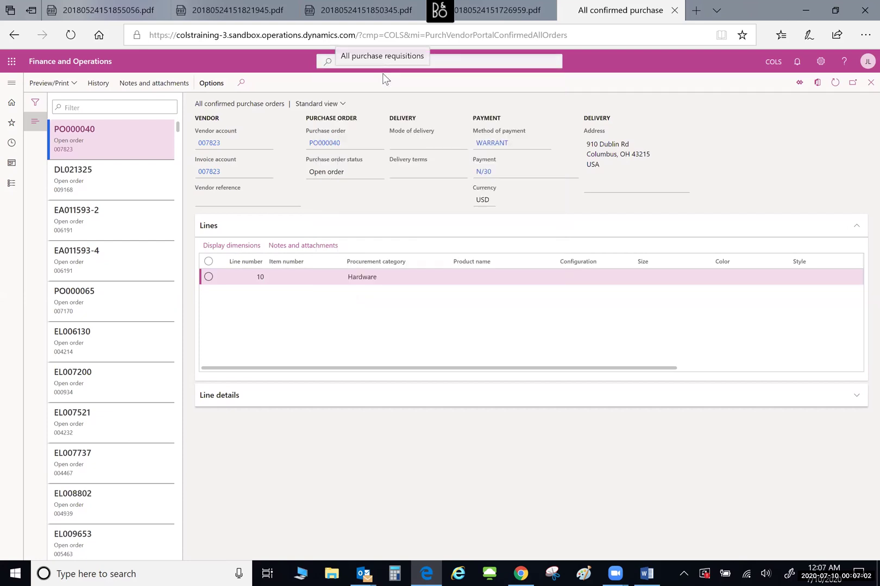